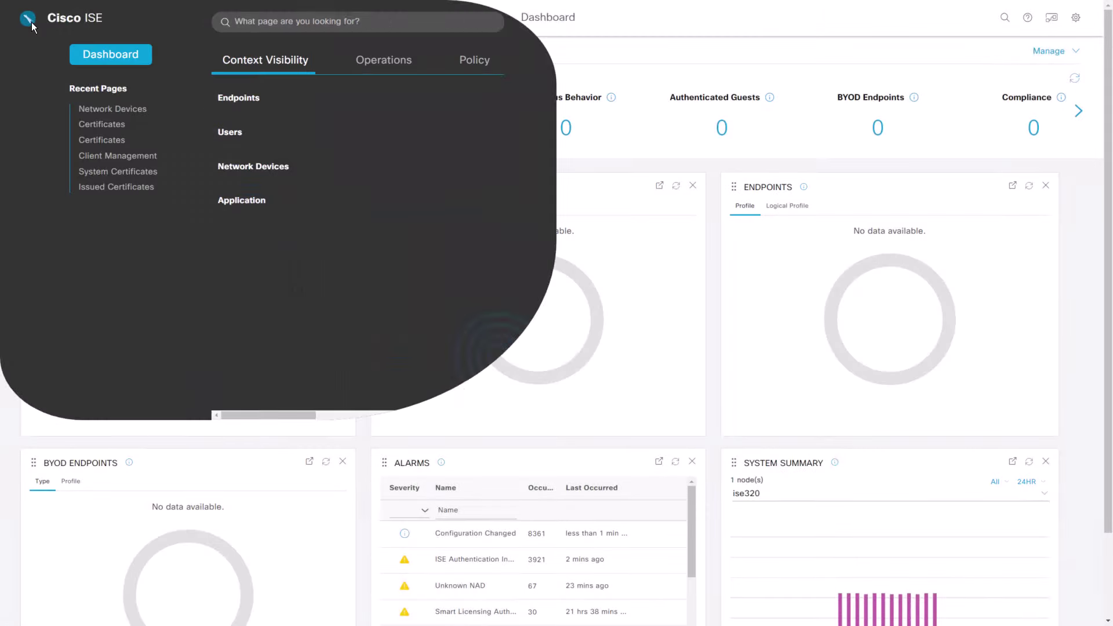
Step: Add a new network device named FMC with IP address 192.168.192.60
click(560, 65)
click(528, 119)
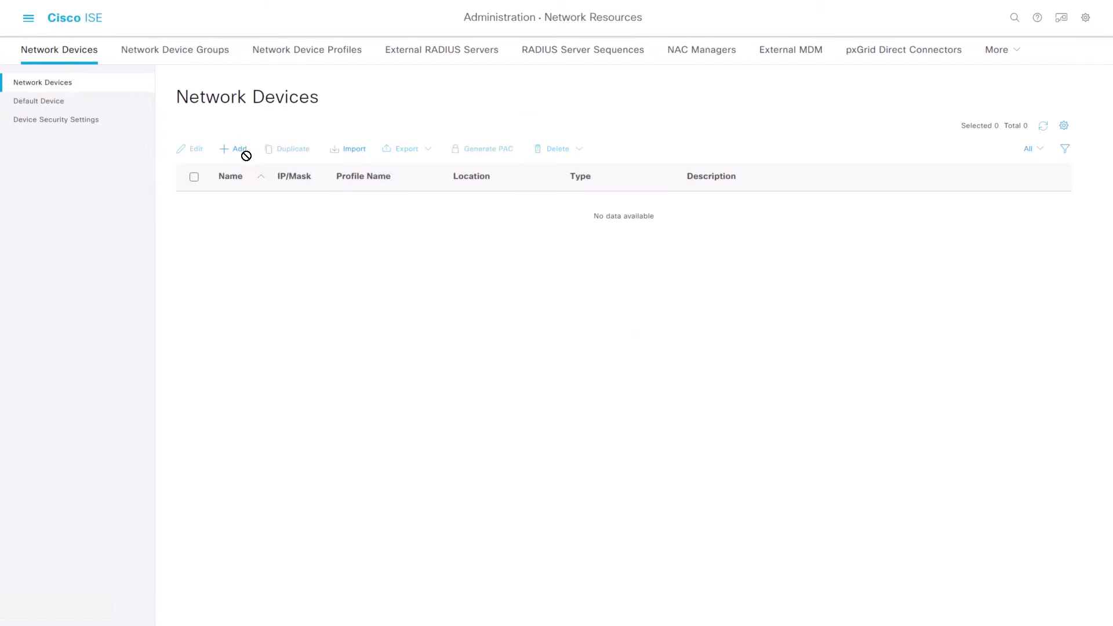
click(241, 149)
text(FMC)
click(352, 240)
text(192.168.192.60)
Step: Enable RADIUS Authentication Settings for FMC and submit the device
click(666, 350)
scroll(663, 351, down, 1)
click(188, 473)
scroll(449, 475, down, 2)
scroll(449, 471, down, 1)
scroll(913, 369, down, 7)
click(962, 605)
Step: Add another network device named FTD with IP address 192.168.192.83
click(238, 152)
click(343, 149)
text(FTD)
click(358, 243)
text(192.168.192.83)
Step: Enable RADIUS authentication for FTD, enter the shared secret, and submit
click(187, 542)
scroll(695, 526, down, 2)
click(414, 506)
scroll(1006, 471, down, 9)
click(974, 605)
Step: Create the user identity group Firepower Admins
click(28, 19)
click(240, 342)
click(103, 190)
click(267, 157)
text(Firepower Admins)
click(791, 242)
Step: Create the user identity group Firepower ReadOnly
click(272, 157)
text(Firepower ReadOnly)
click(773, 249)
Step: Add a network access user with a firewall_admi… username and set its login password twice
click(34, 54)
click(232, 147)
text(firewall_admi)
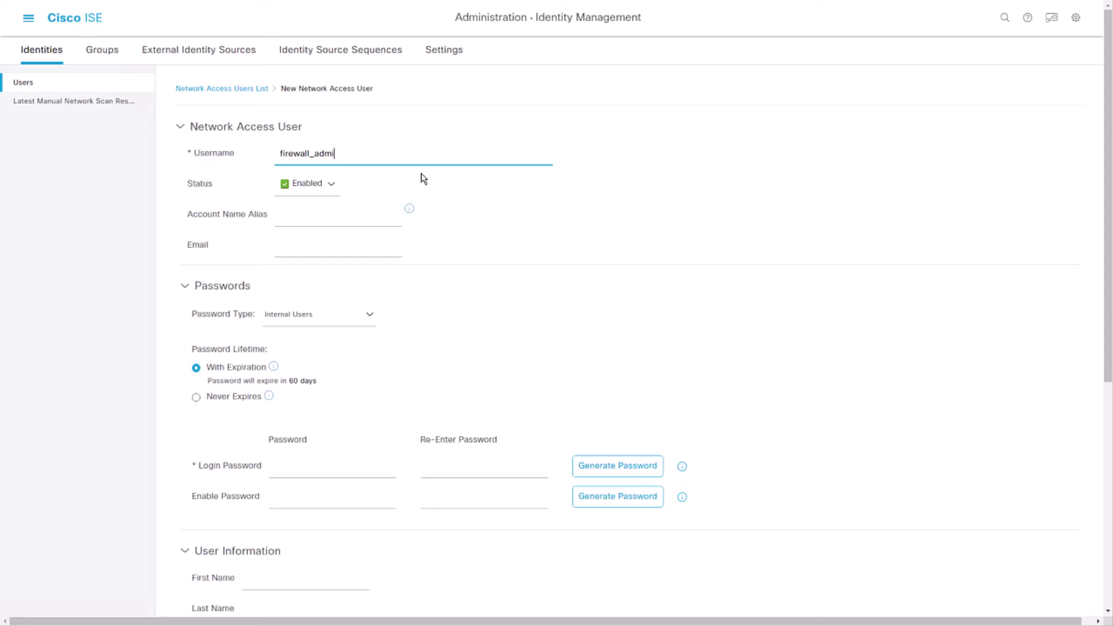
click(320, 473)
click(461, 467)
click(801, 505)
Step: Assign the admin user to Firepower Admins and submit it
scroll(800, 505, down, 6)
click(349, 524)
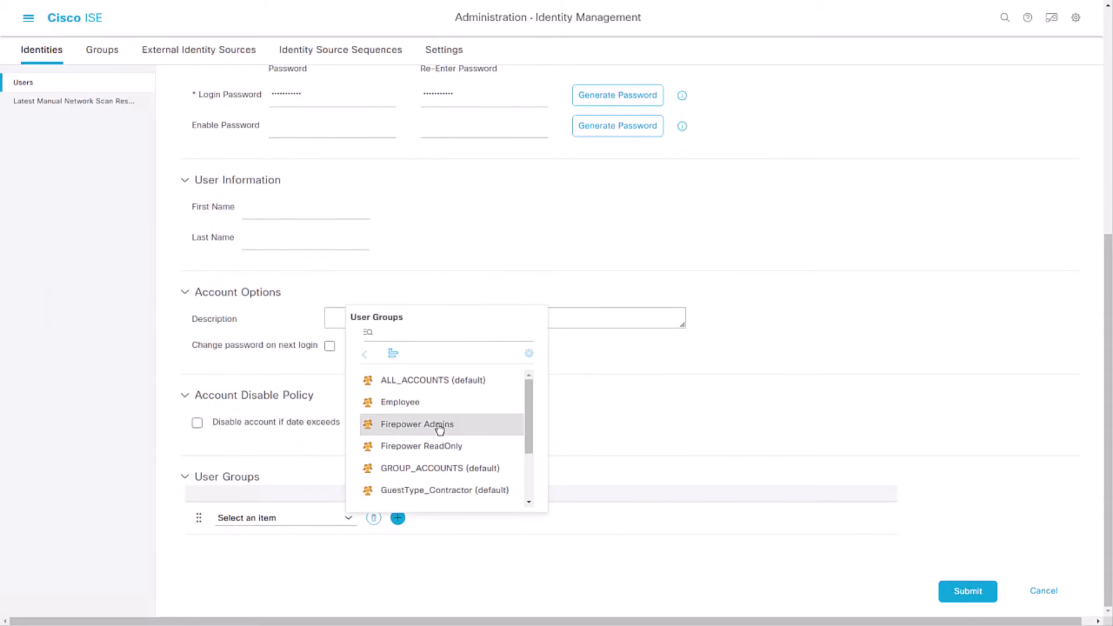
click(438, 424)
click(958, 591)
Step: Add a network access user with a firewall_readuse… username and set its login password twice
click(233, 146)
text(firewall_readuser)
click(316, 466)
click(496, 467)
click(854, 475)
Step: Assign the read-only user to Firepower ReadOnly and submit it
scroll(852, 472, down, 5)
click(353, 523)
click(454, 450)
click(957, 598)
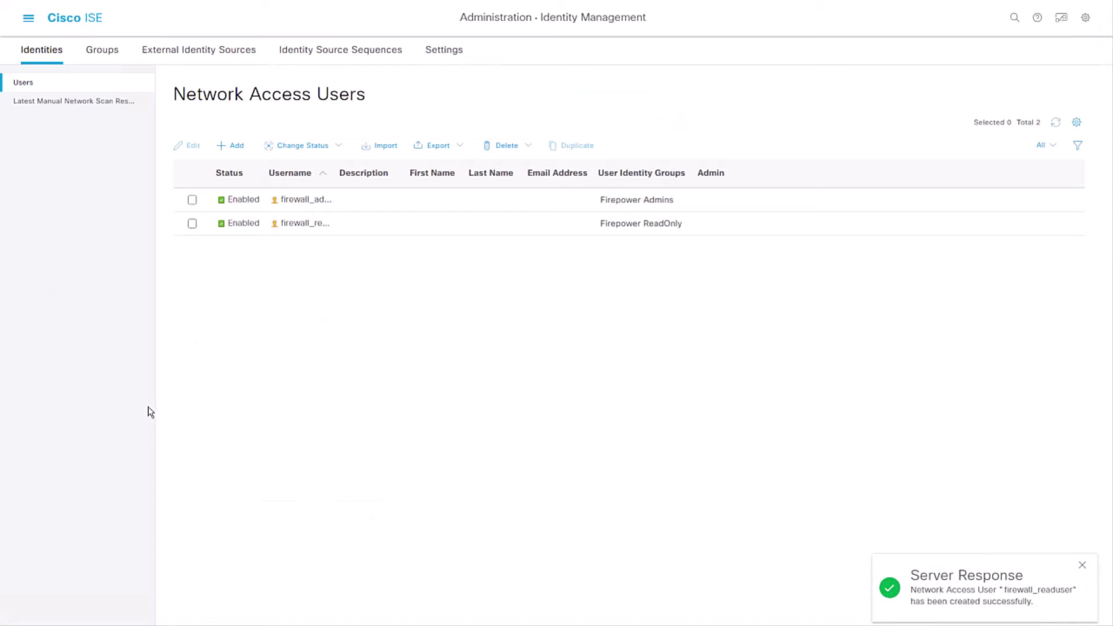
Step: Start a new authorization profile under Policy Results named FMC Admins
click(28, 18)
click(472, 61)
click(238, 224)
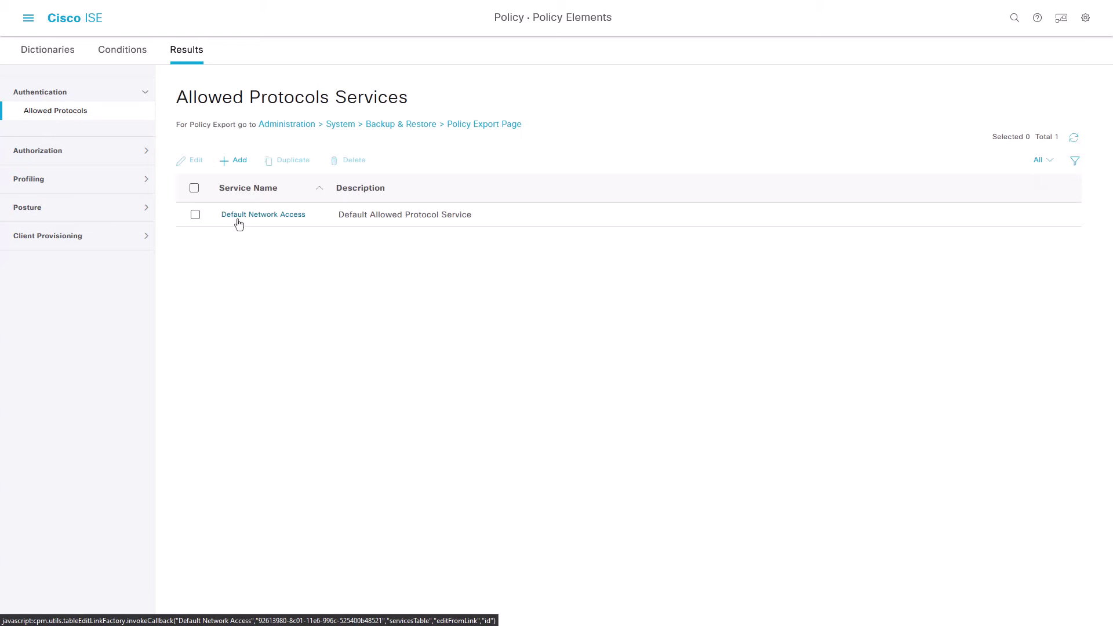
click(65, 151)
click(66, 144)
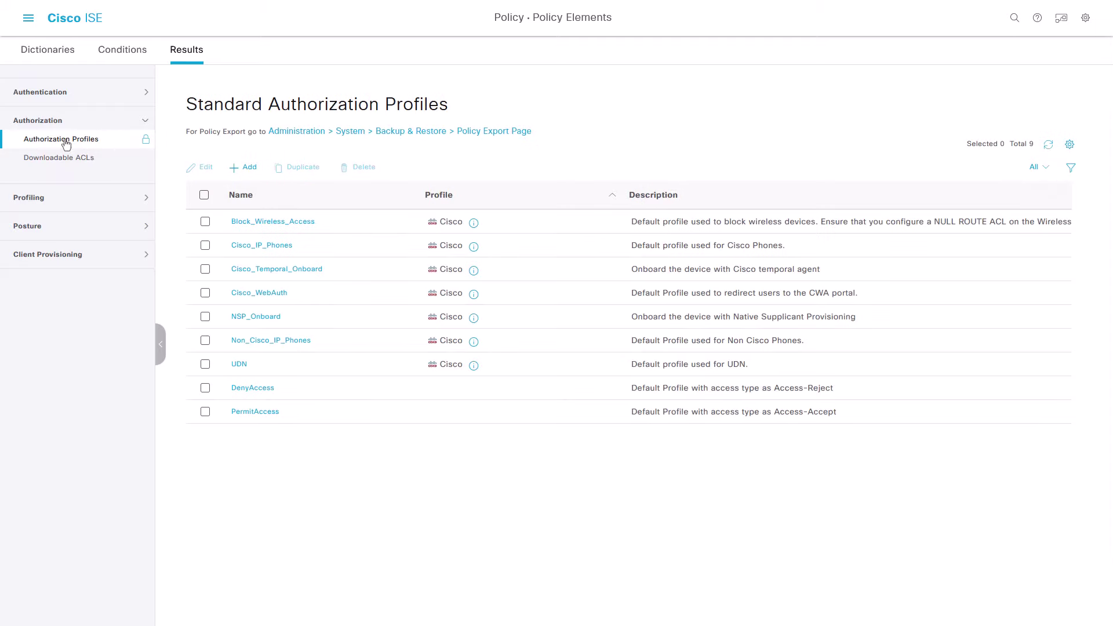
click(241, 168)
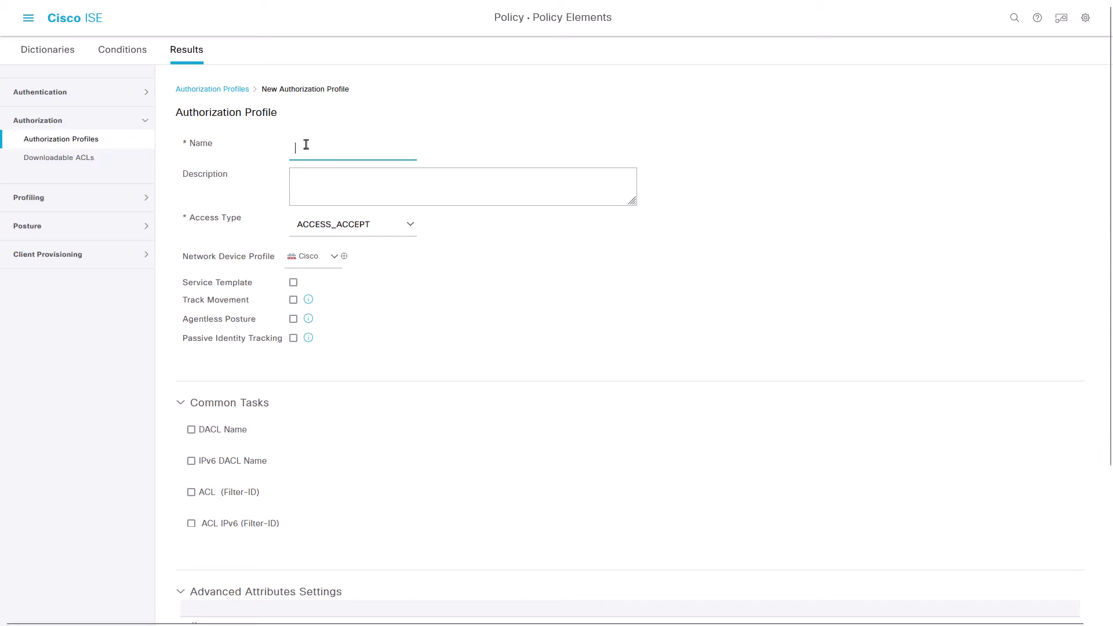
text(FMC Admins)
Step: Add advanced attribute Radius:Class = Administrator and submit the profile
scroll(393, 348, down, 3)
click(345, 451)
drag(465, 332, 432, 390)
click(417, 380)
click(419, 375)
click(414, 445)
text(strator)
scroll(711, 514, down, 1)
click(963, 615)
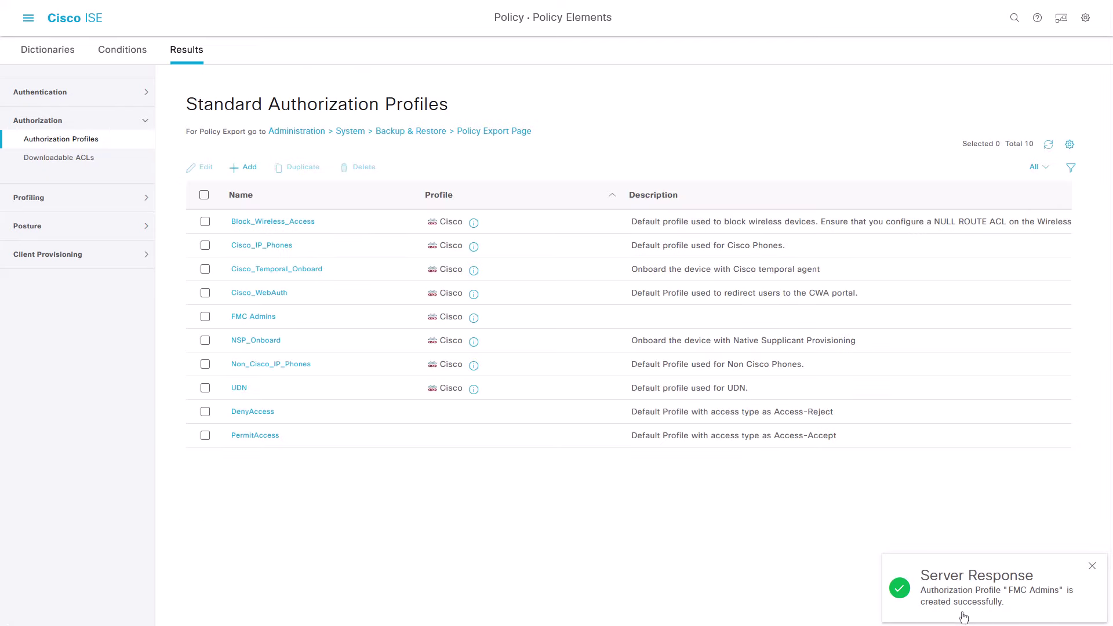
Step: Start a new authorization profile with a name beginning 'FMC Read'
click(251, 168)
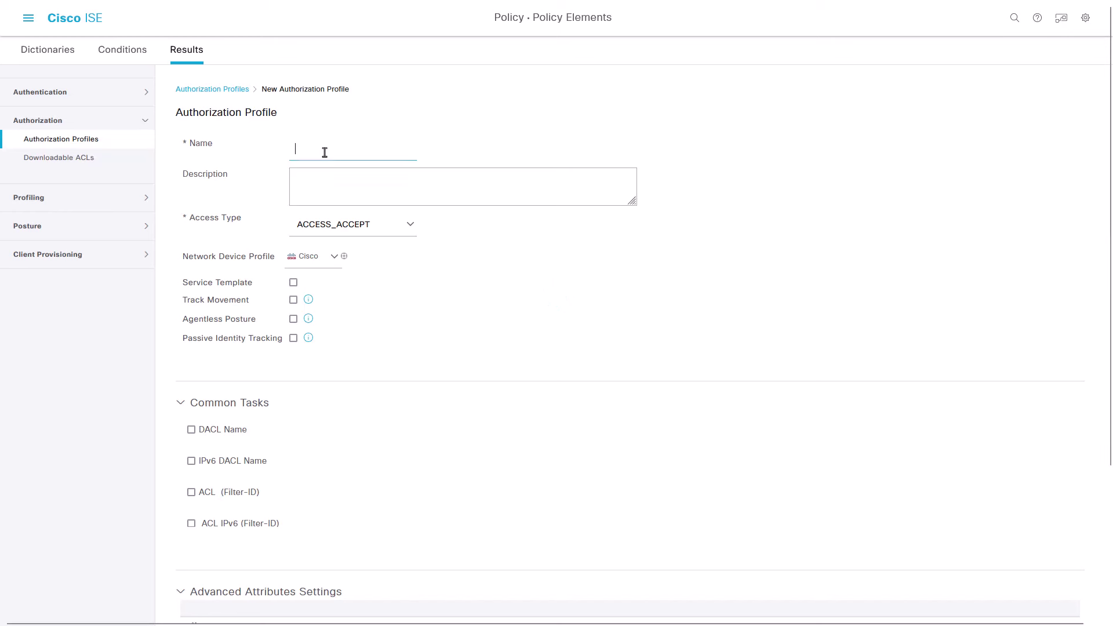
click(324, 152)
text(FMC ReadUsers)
scroll(298, 348, down, 3)
Step: Add advanced attribute Radius:Class = ReadOnly and submit the profile
click(342, 444)
scroll(461, 347, down, 3)
scroll(461, 380, down, 2)
click(398, 387)
click(452, 371)
click(436, 440)
text(ReadOnly)
scroll(856, 542, down, 1)
click(979, 615)
Step: Start a new authorization profile named FTD
click(242, 167)
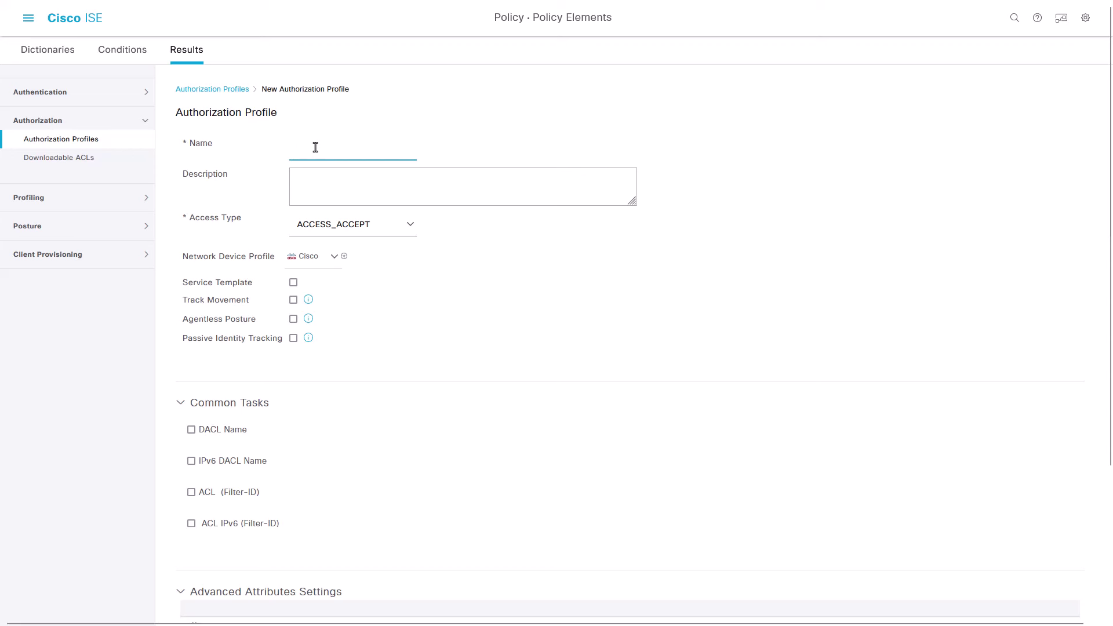
text(FTD CLI Admin)
scroll(326, 371, down, 3)
Step: Add advanced attribute Radius:Service-Type = Administrative and submit the profile
click(348, 444)
drag(467, 323, 463, 392)
click(443, 392)
drag(534, 303, 526, 393)
click(442, 364)
click(509, 444)
click(547, 417)
scroll(740, 464, down, 2)
click(951, 615)
Step: Start an authorization profile named 'FTD CLI' and list its advanced attribute dictionaries
click(238, 169)
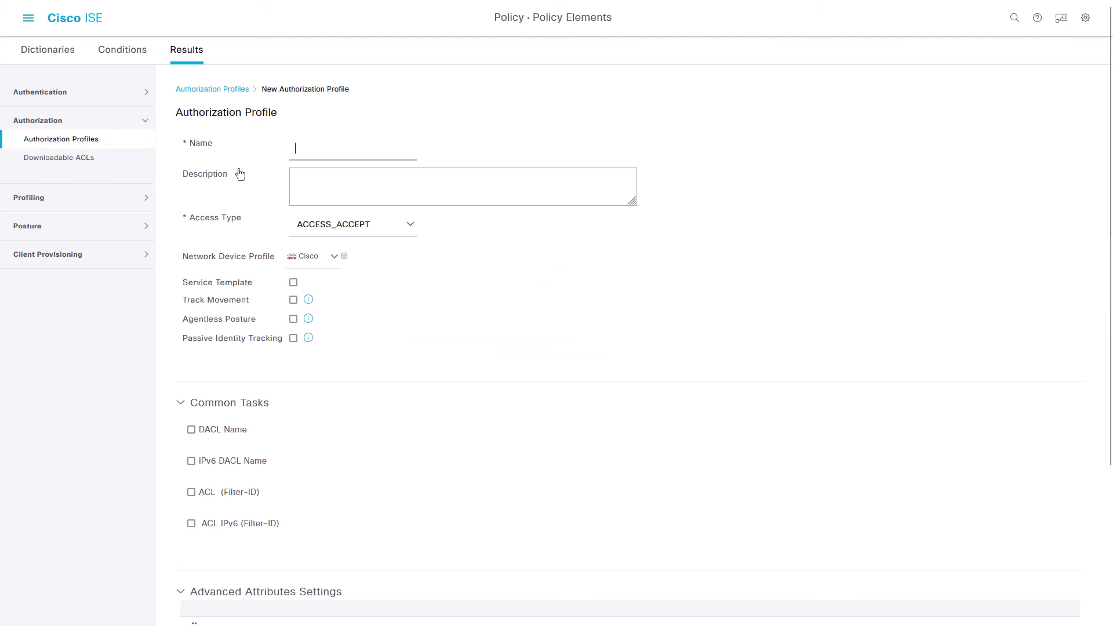
click(302, 157)
text(FTD CLI)
scroll(324, 482, down, 3)
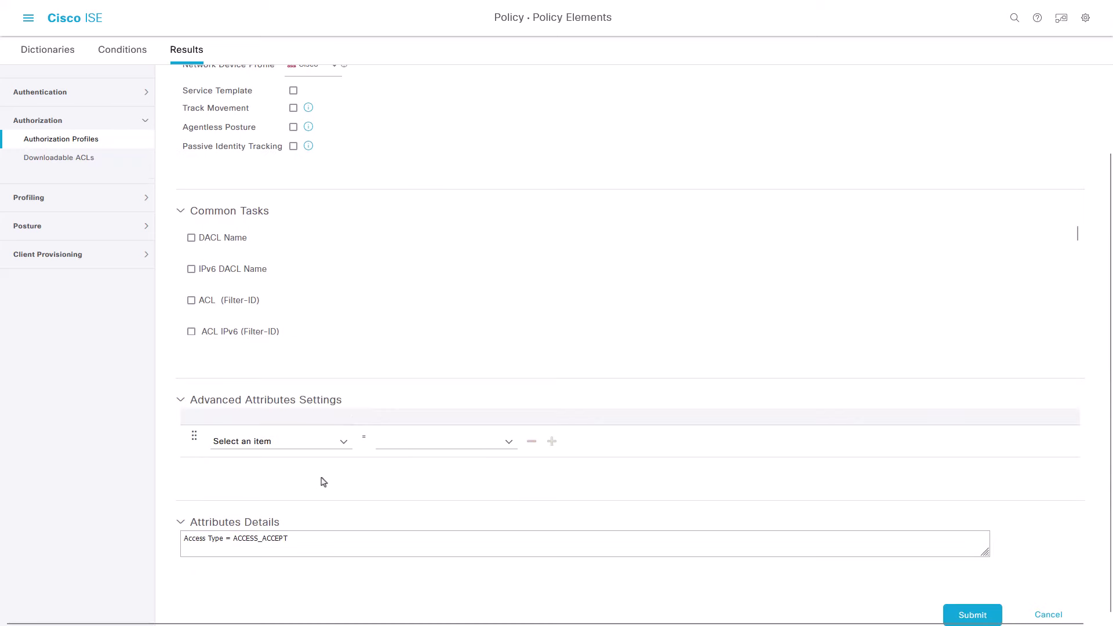
click(343, 442)
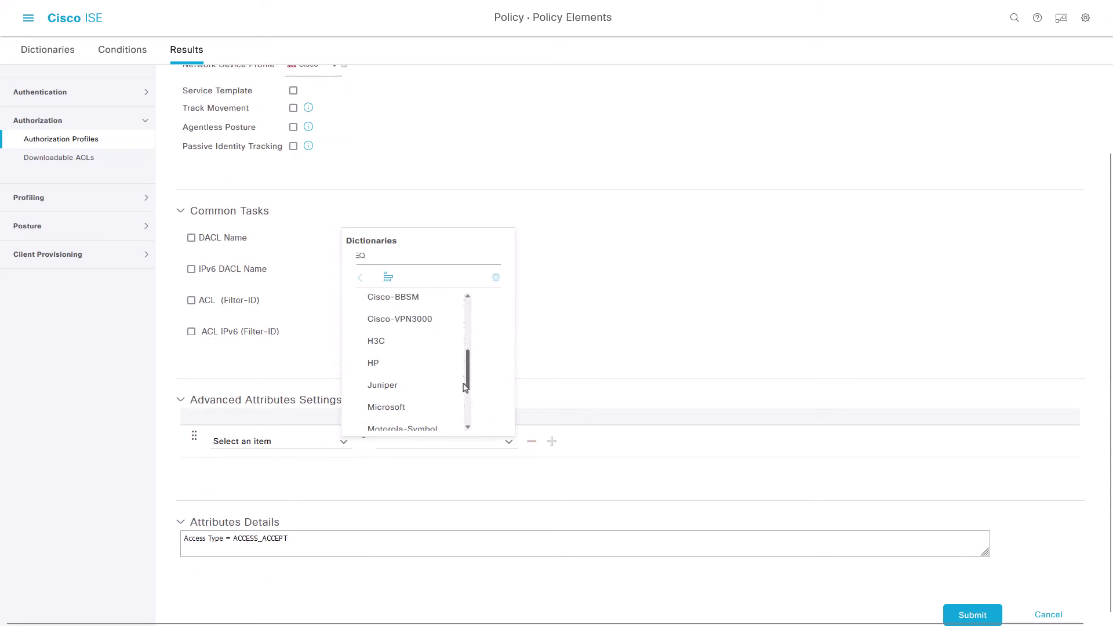